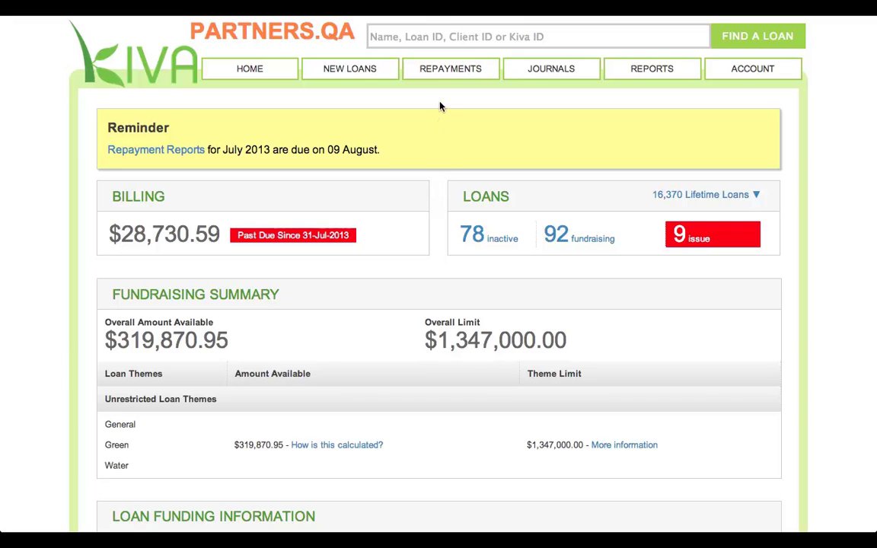
click(435, 36)
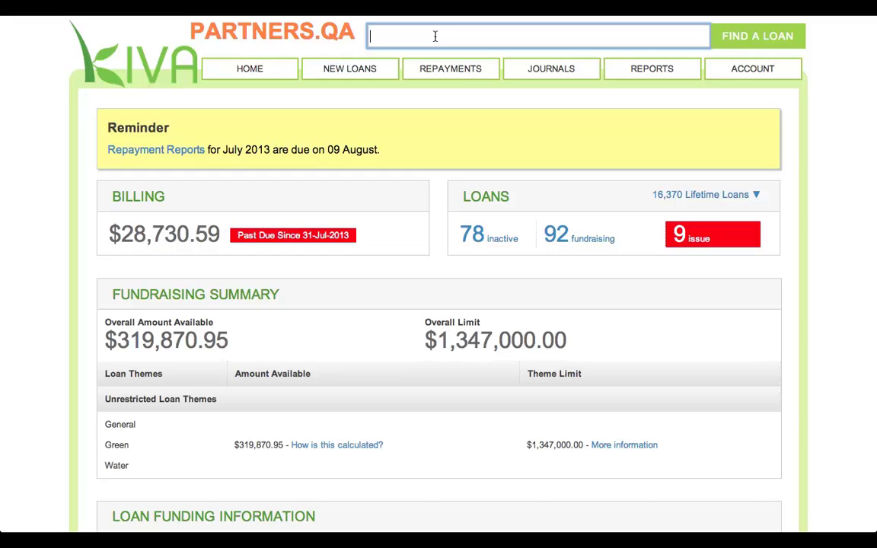
key(Return)
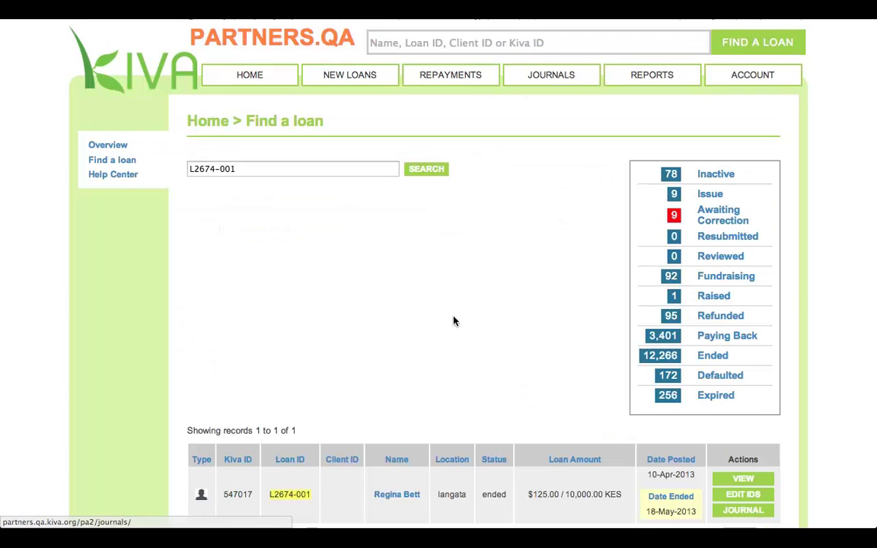
scroll(454, 319, down, 1)
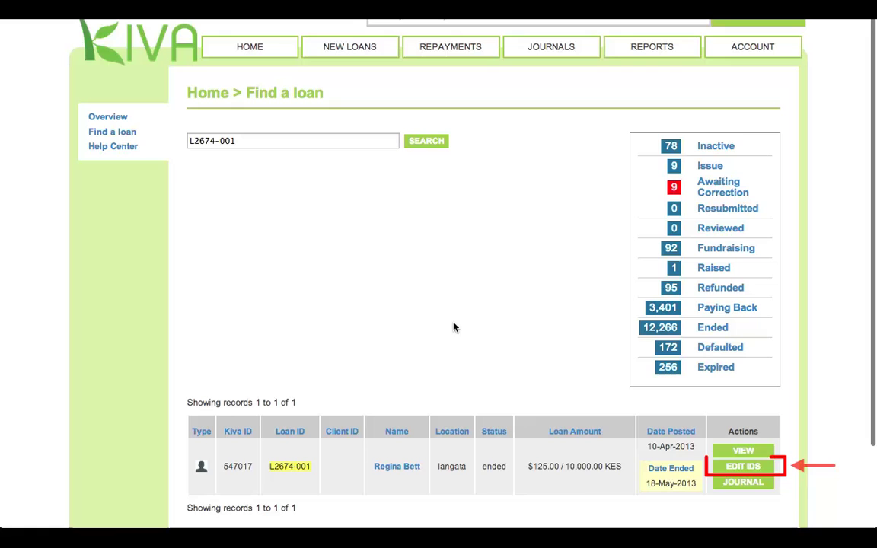
Give the loan Individual Client ID IC123 and save the IDs
click(724, 466)
click(612, 304)
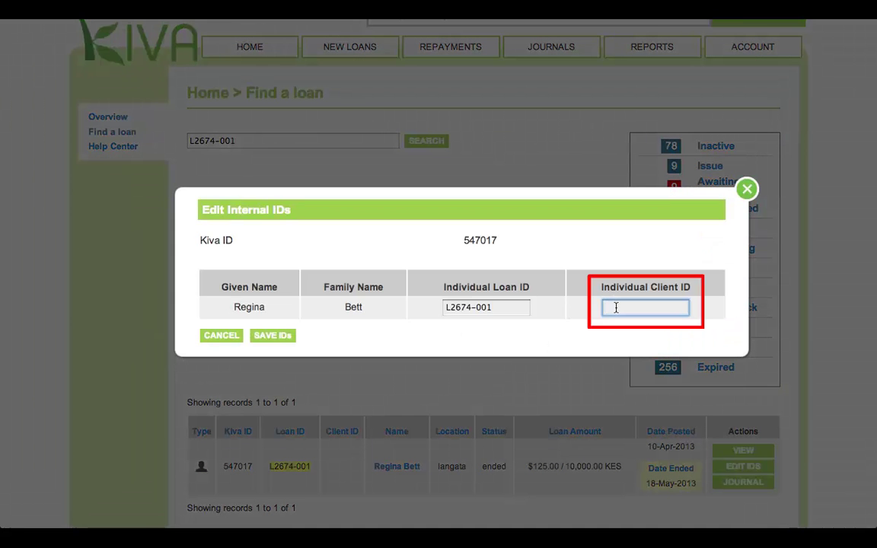
text(IC123)
click(288, 335)
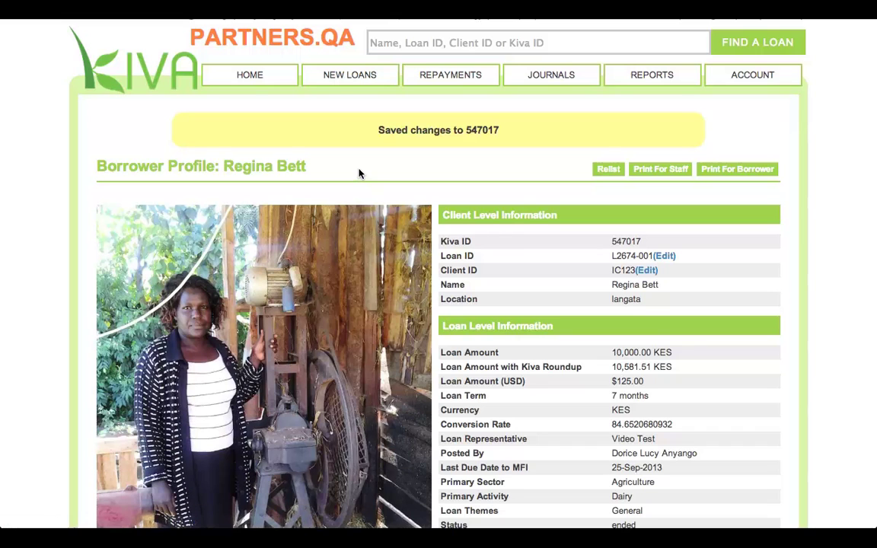
Start a new loan for client ID IC123, confirm she is the same person, and prefill from her previous loan
click(340, 77)
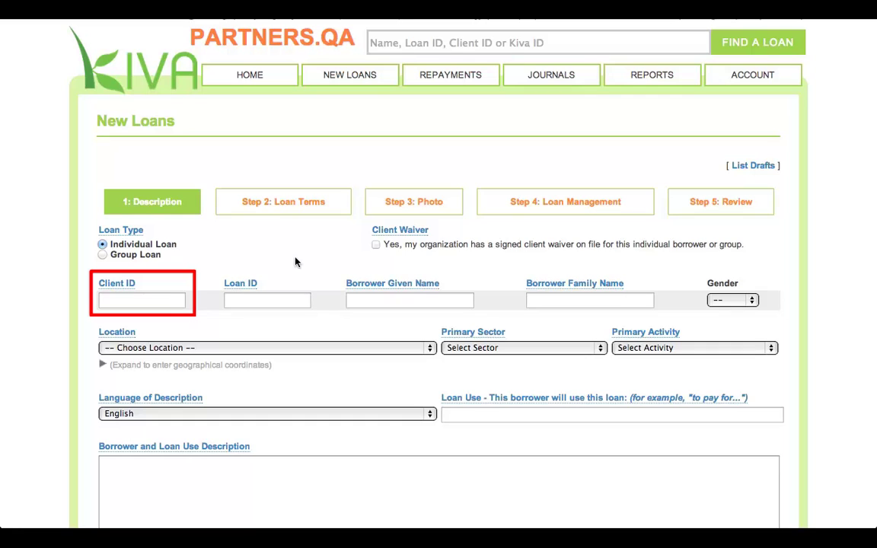
click(136, 297)
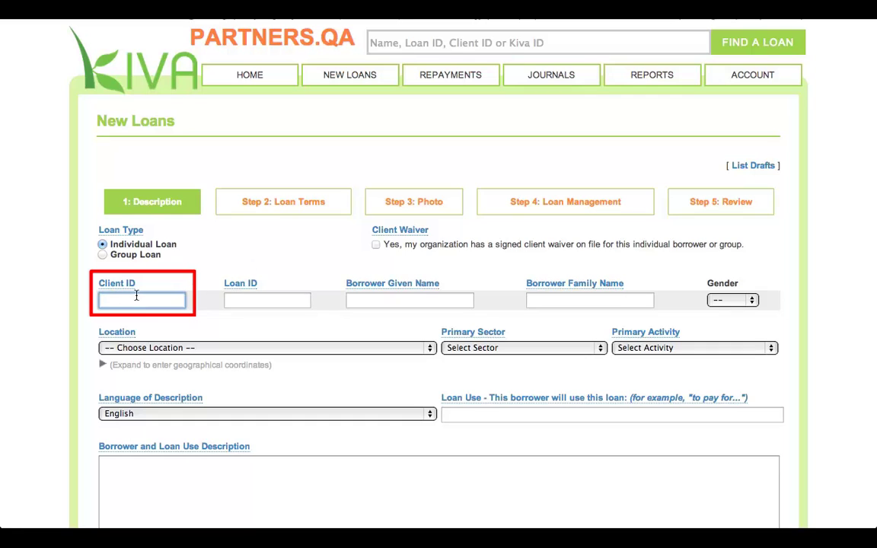
text(IC123)
click(252, 299)
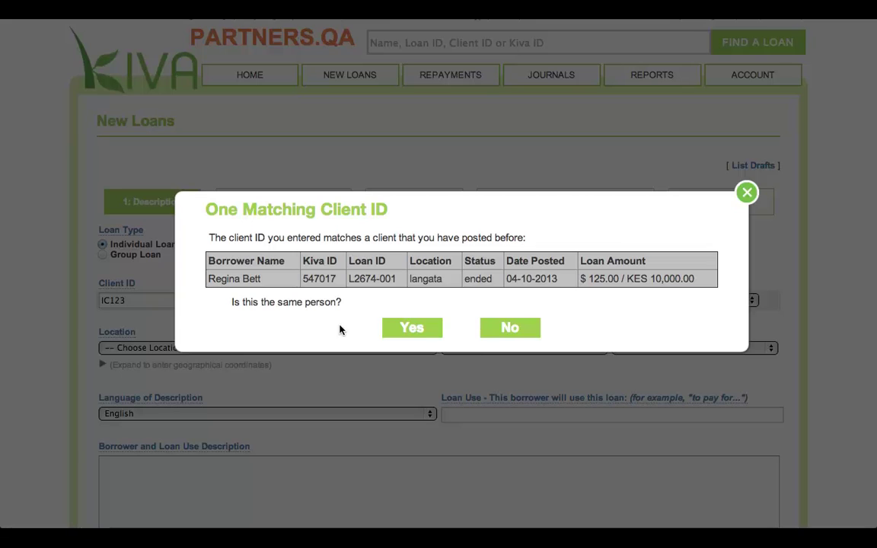
click(419, 328)
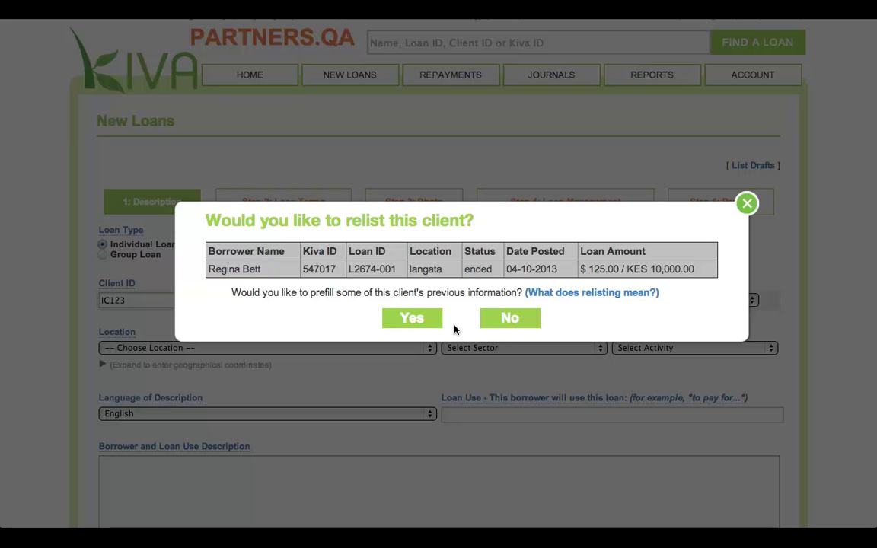
click(415, 319)
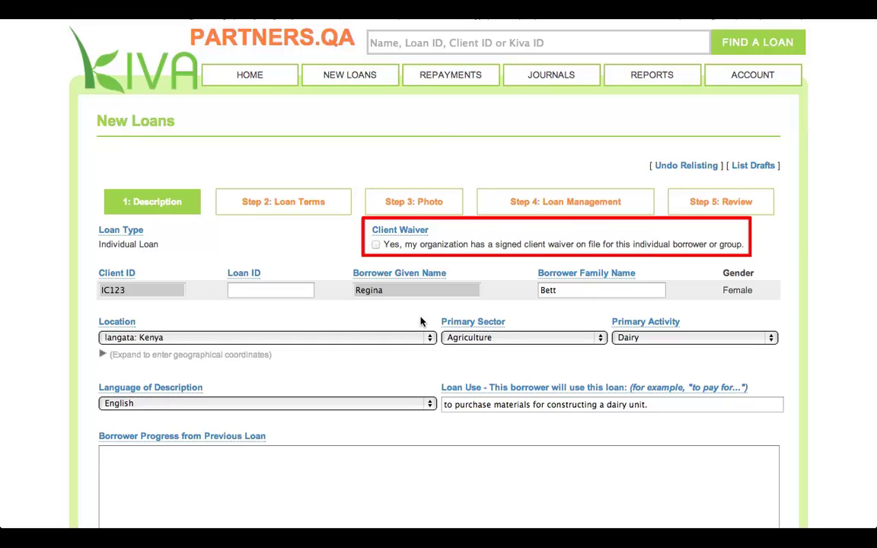
click(375, 244)
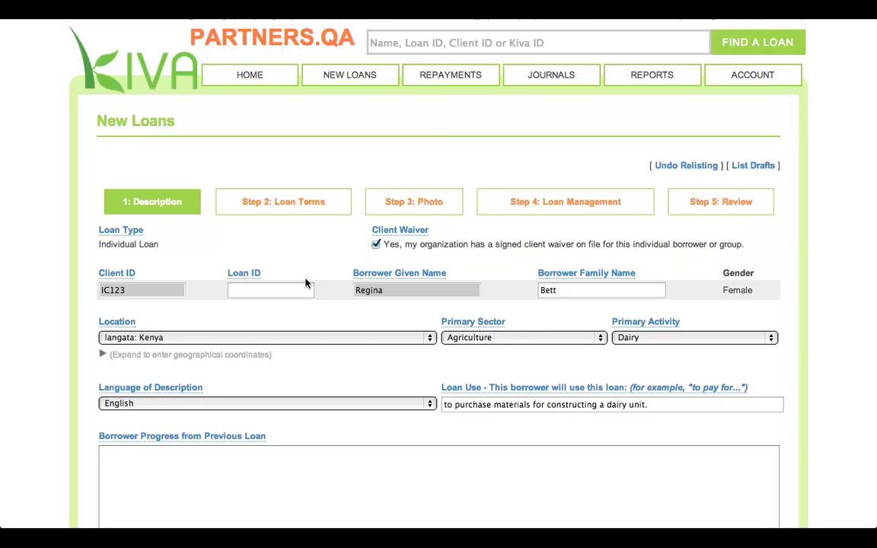
click(281, 288)
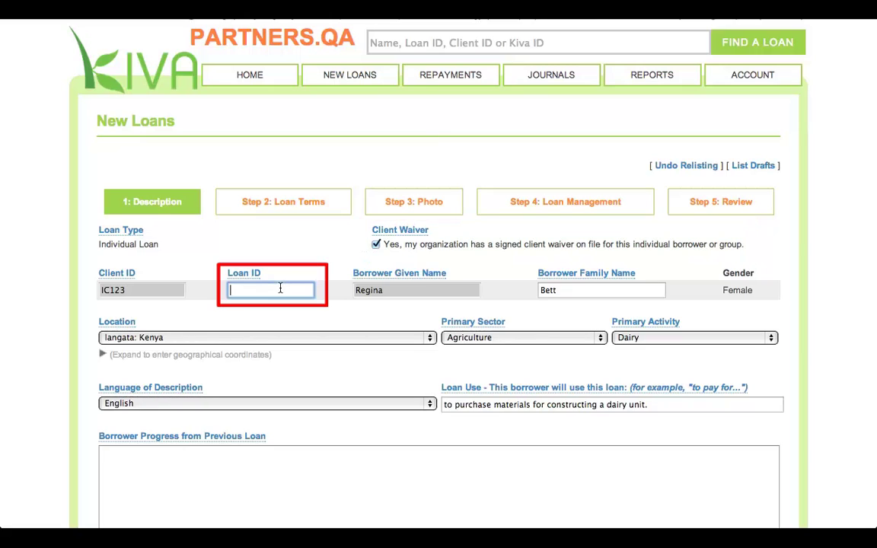
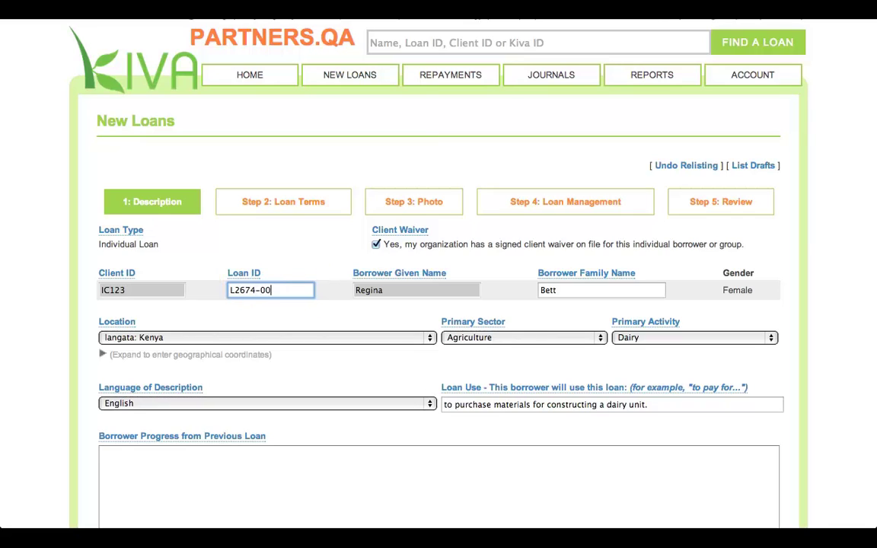
click(367, 315)
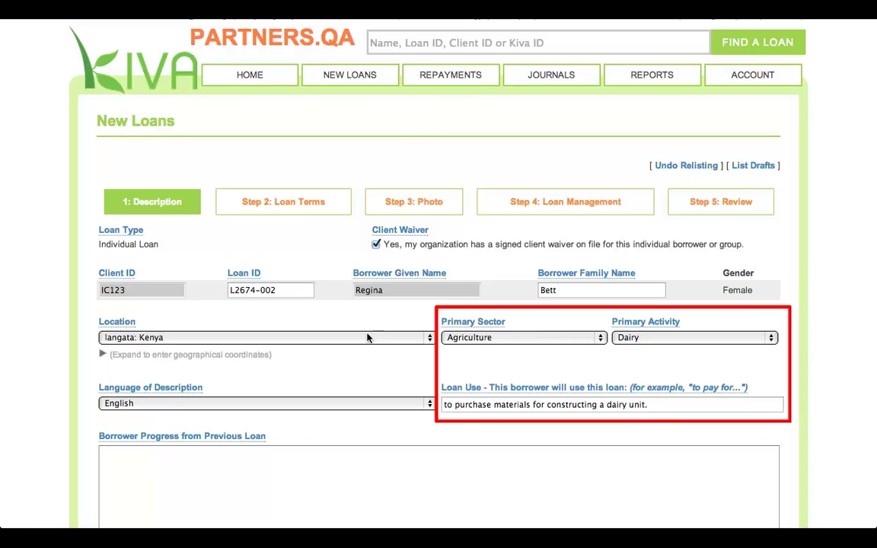
Change the loan use to 'to purchase a dairy cow'
click(495, 404)
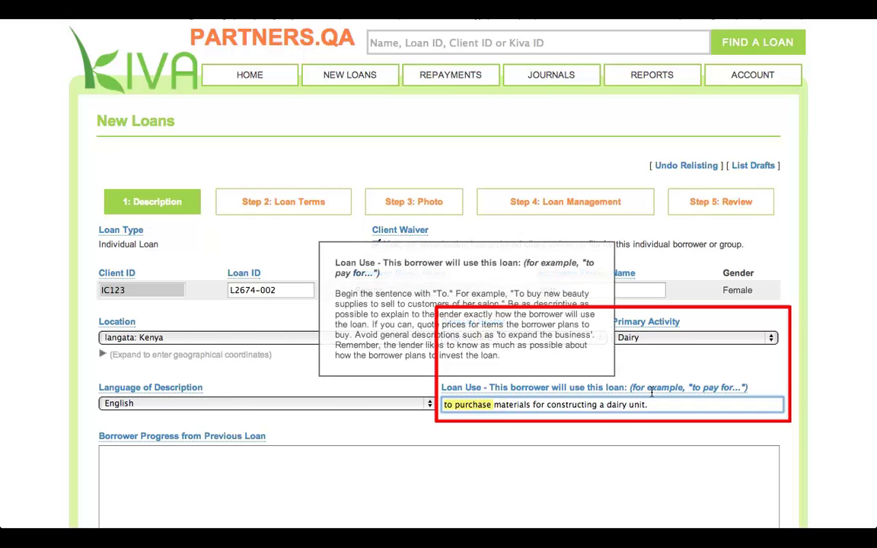
key(shift+End)
key(Delete)
text(a )
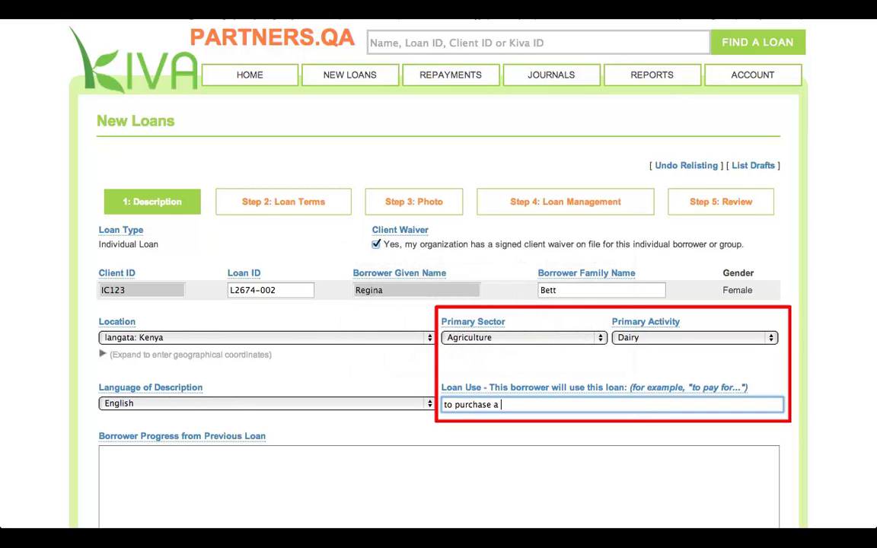
text(dairy cow)
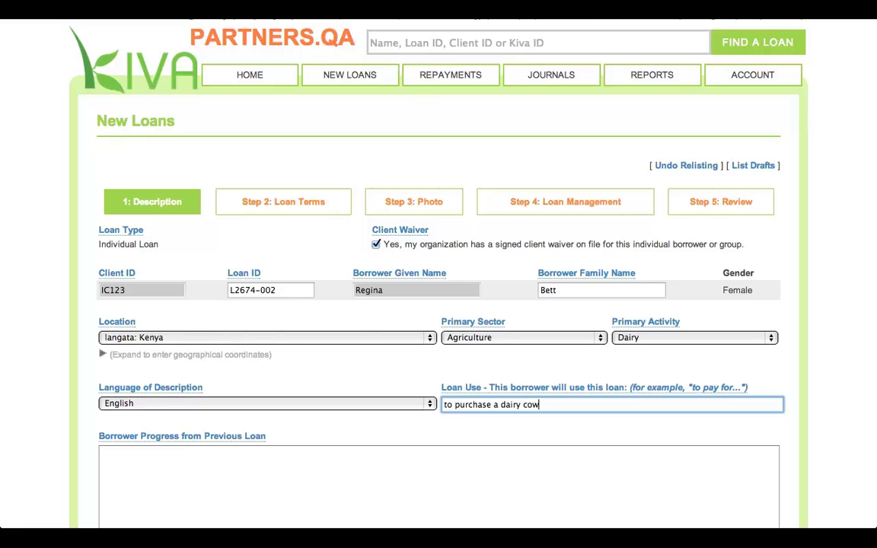
Paste the prepared notes into Borrower Progress from Previous Loan
scroll(447, 431, down, 1)
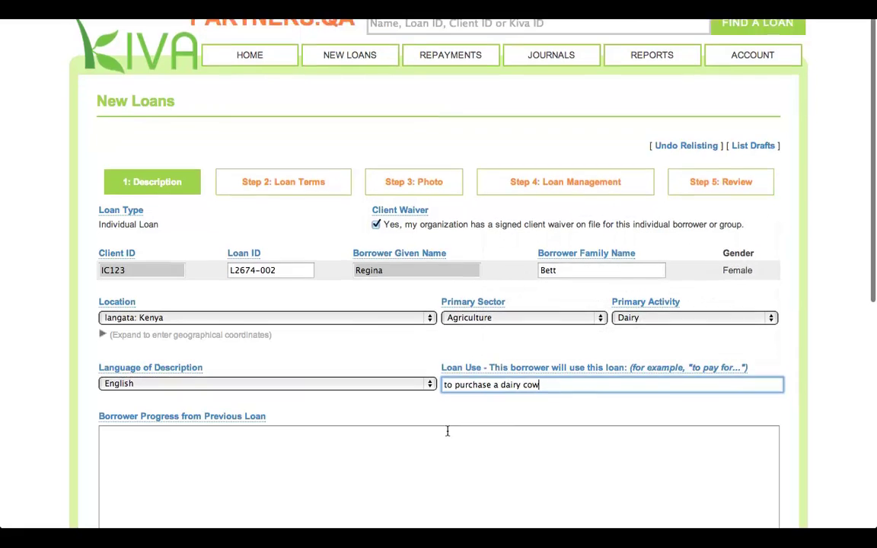
scroll(448, 432, down, 3)
click(395, 393)
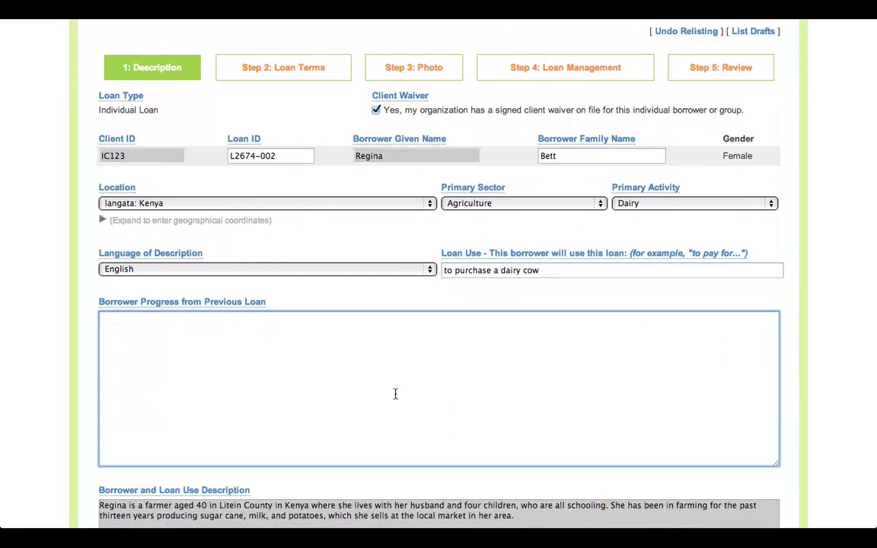
text(Regina thanks Kiva lenders for the previous loan, which allowed her to purchase materials for constructing a dairy unit. Her three cows are doing very well.  She is requesting a new loan to purchase a fourth dairy cow to add to her herd. The cow will produce more milk for Regina's dairy business and enable her to meet increasing demand from her customers.  Regina plans to use the profits from her business to pay her children's school fees.)
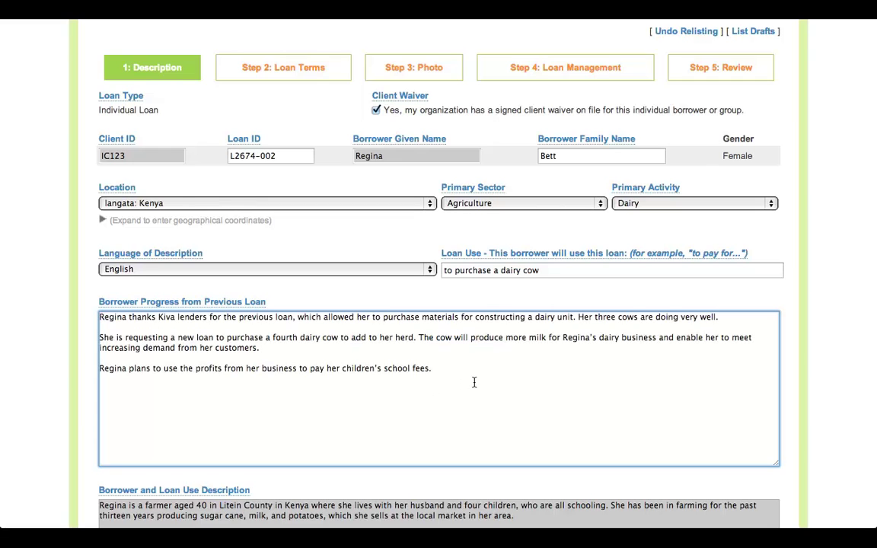
scroll(473, 382, down, 3)
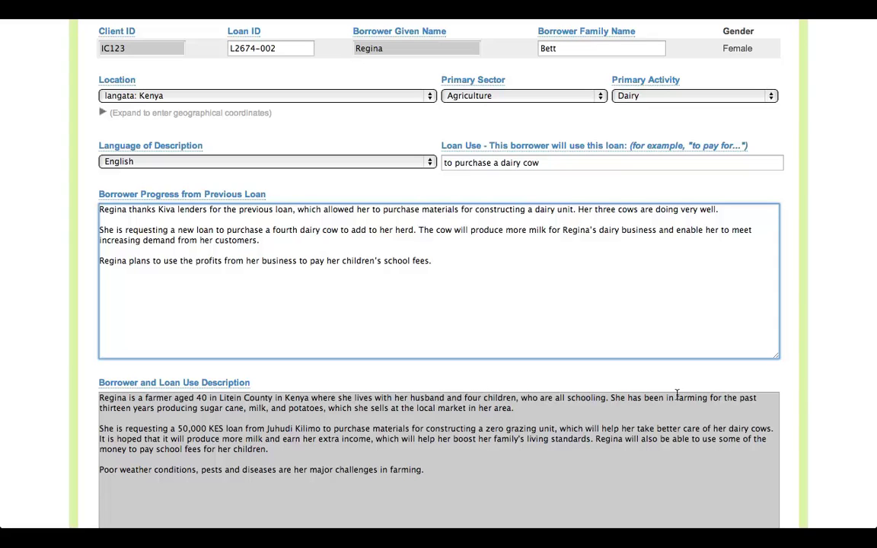
scroll(798, 394, down, 3)
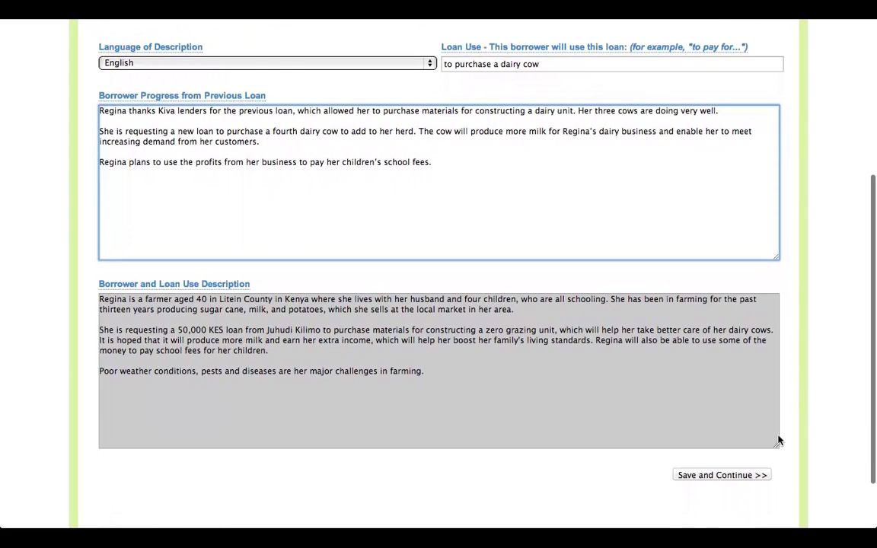
Save the description, then set loan theme General and disbursal date August 1, 2013
click(736, 474)
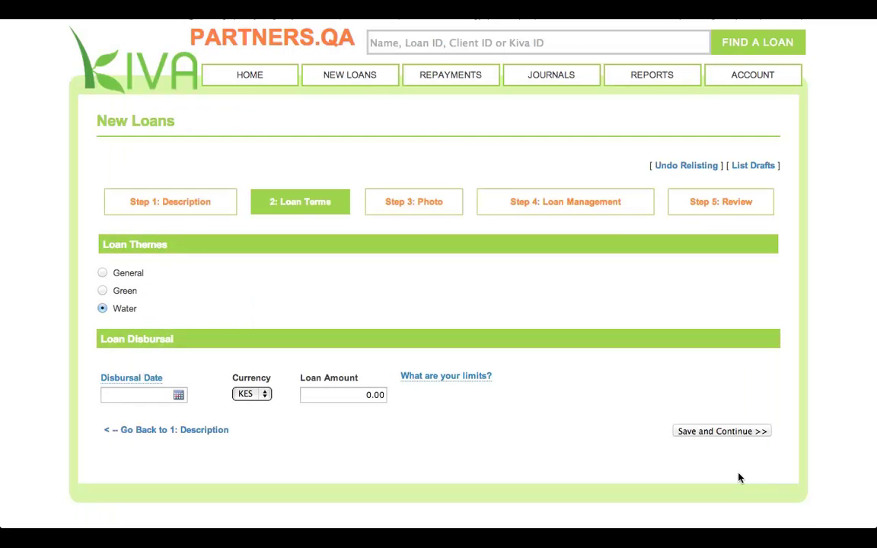
click(102, 274)
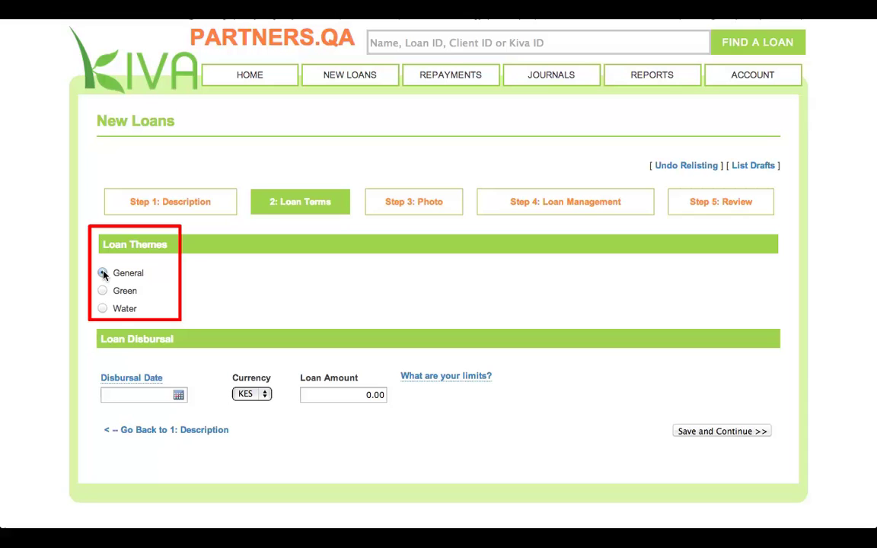
click(178, 396)
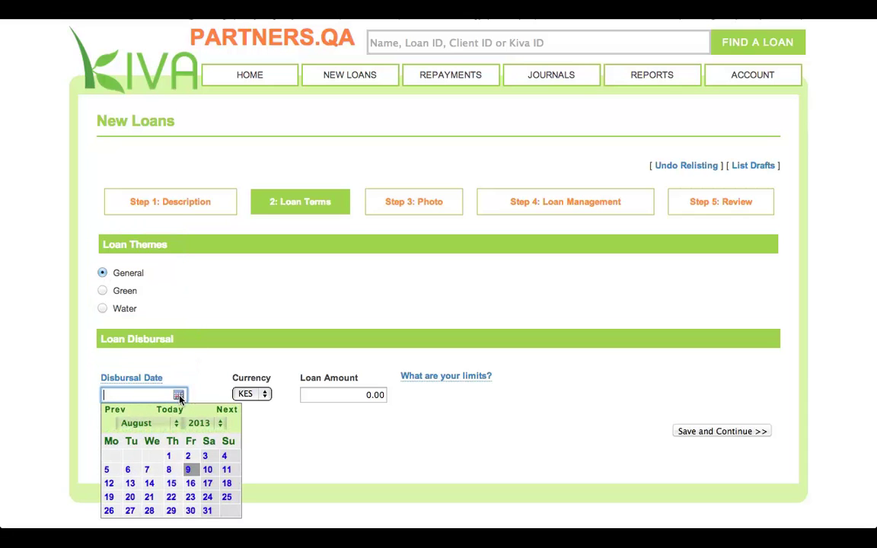
click(169, 456)
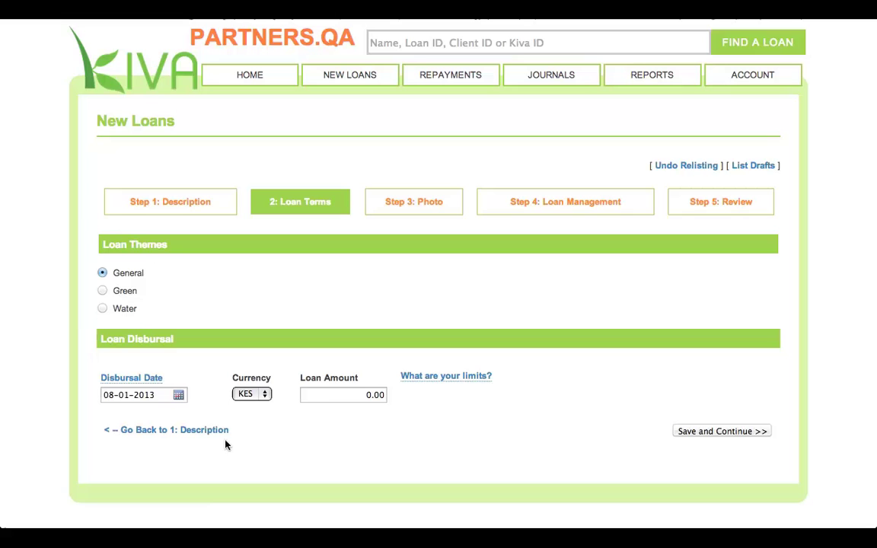
Enter a loan amount of 60,000.00 KES and scroll down to the repayment schedule
click(329, 393)
text(60,)
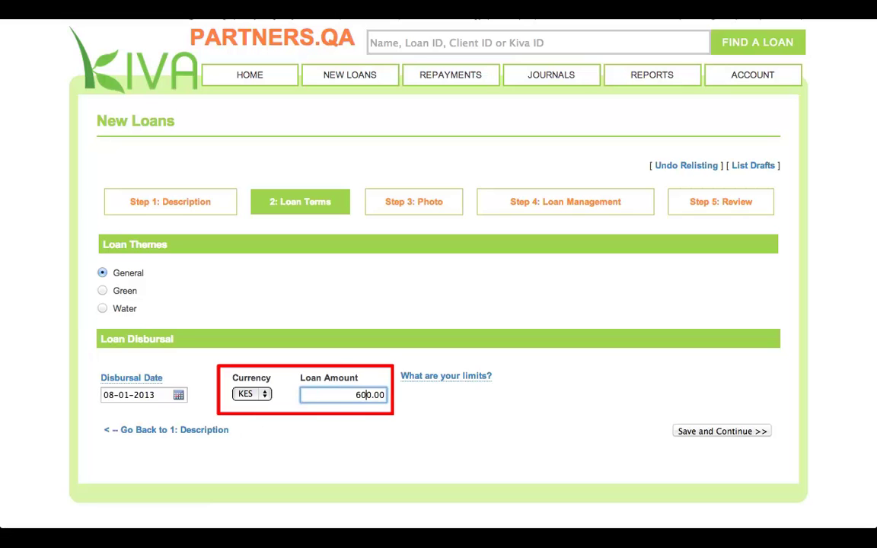
text(00)
click(424, 381)
scroll(424, 380, down, 1)
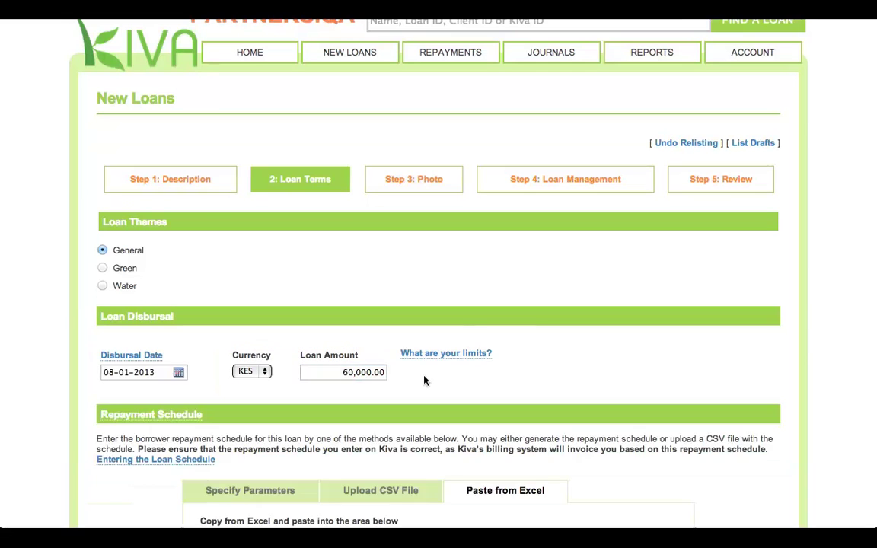
scroll(424, 380, down, 5)
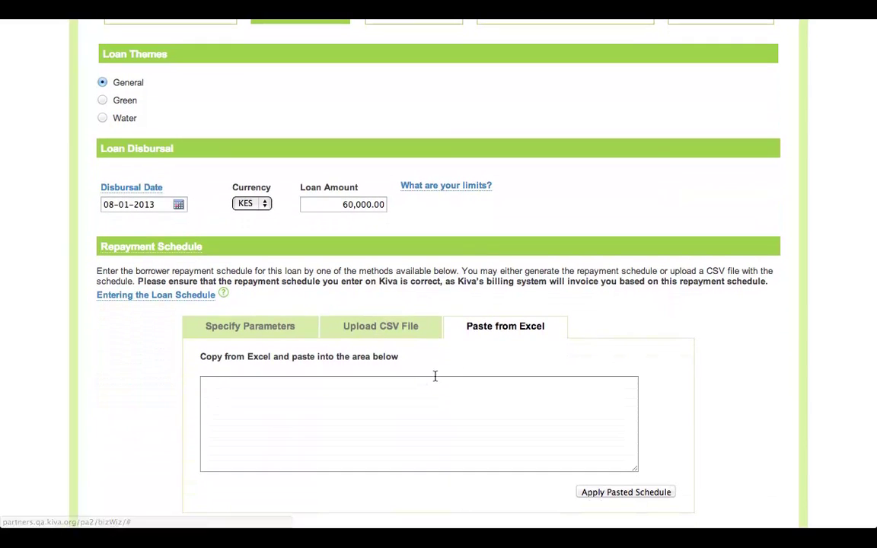
key(super+Tab)
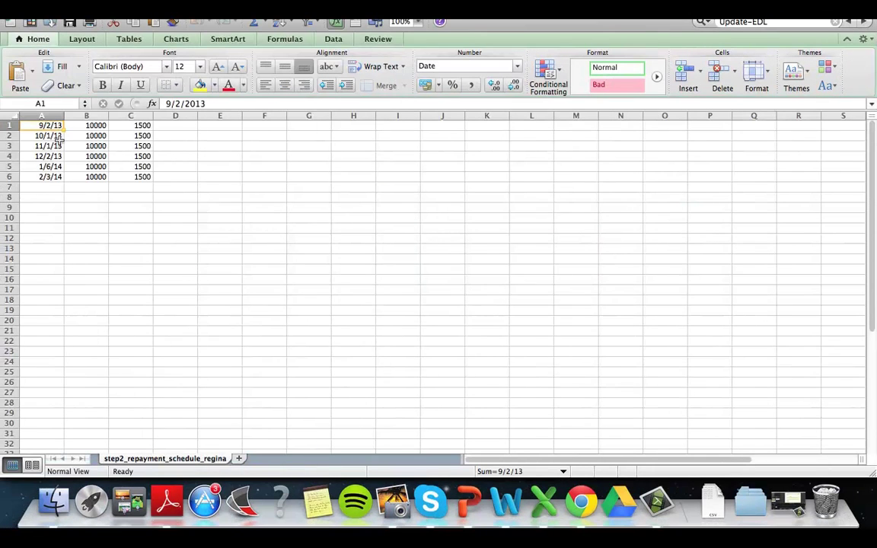
Copy the six-row repayment schedule in A1:C6, 9/2/13 to 2/3/14, from Excel
drag(47, 124, 124, 173)
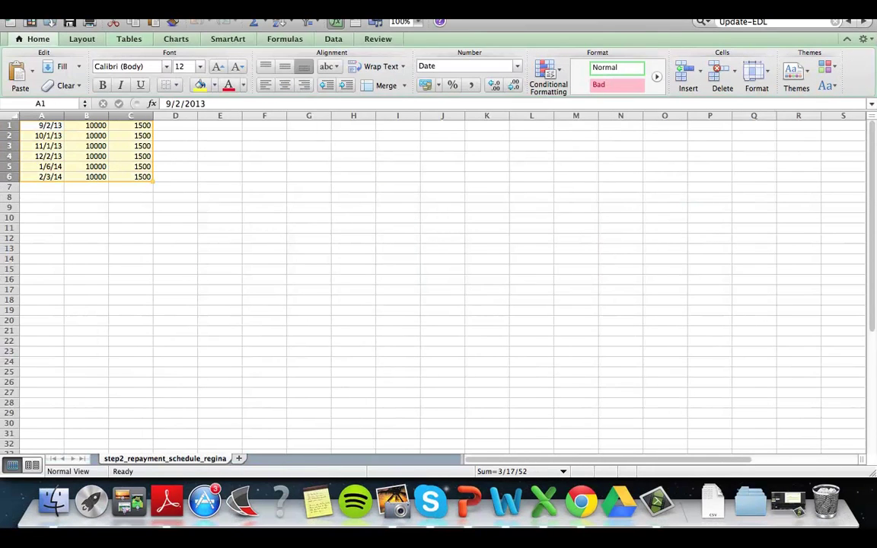
click(114, 5)
click(118, 51)
key(super+Tab)
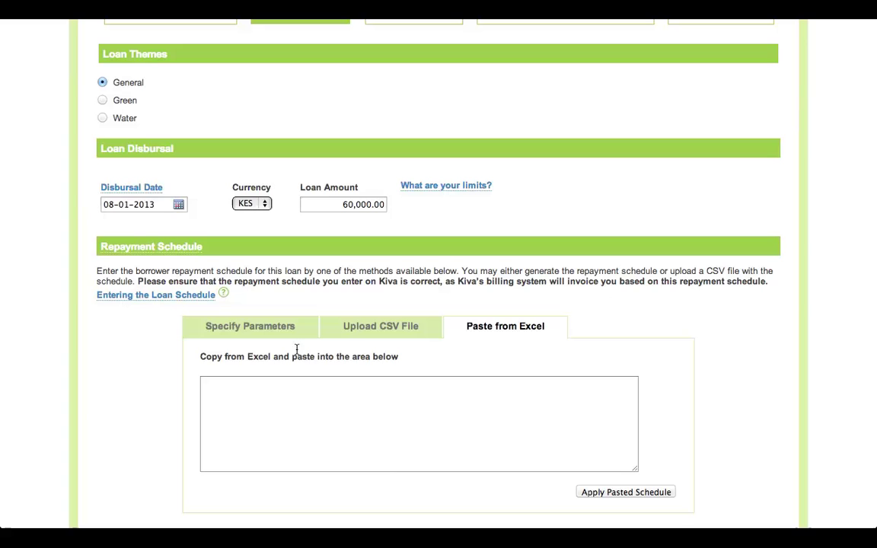
Paste the Excel rows and apply them as six installments of 10,000.00 principal and 1,500.00 interest
click(319, 405)
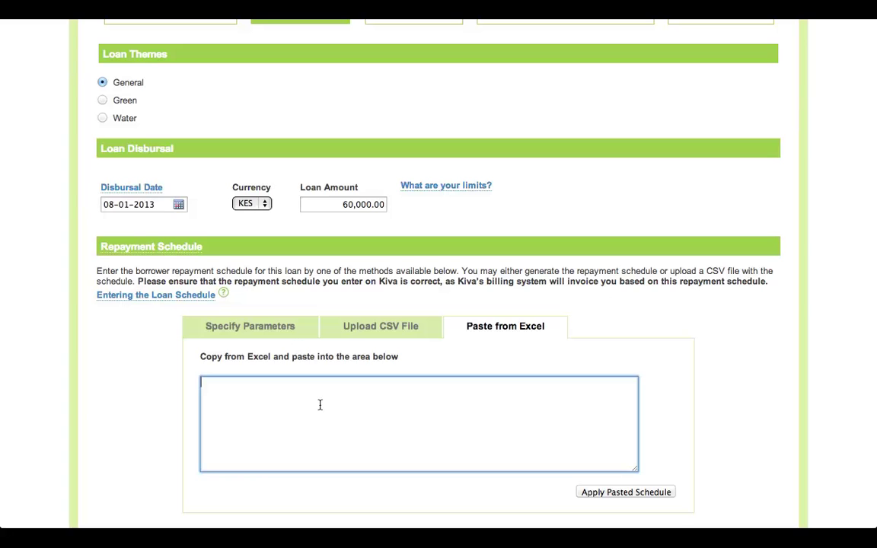
key(super+v)
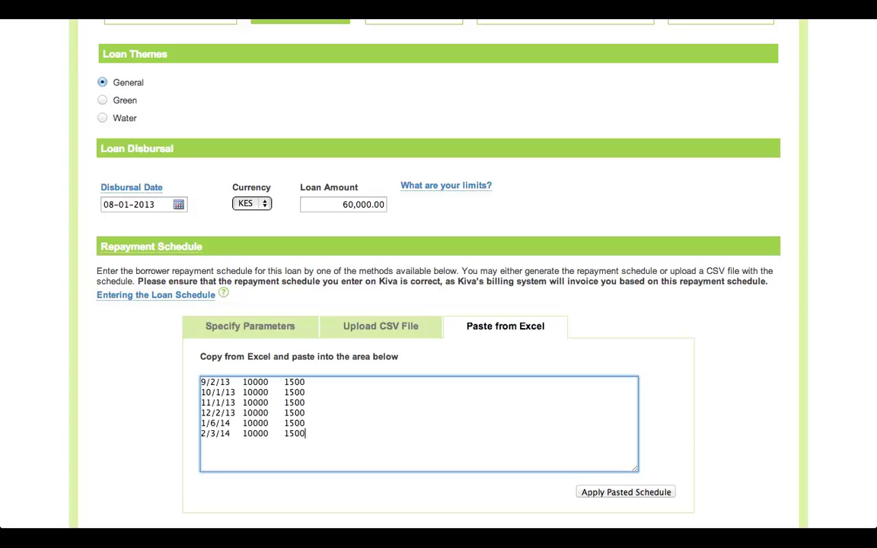
click(665, 491)
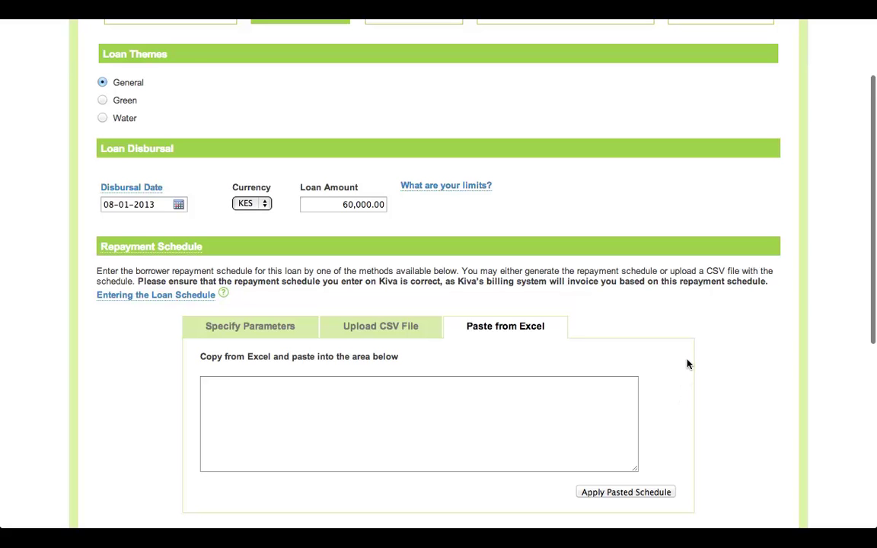
scroll(687, 364, down, 6)
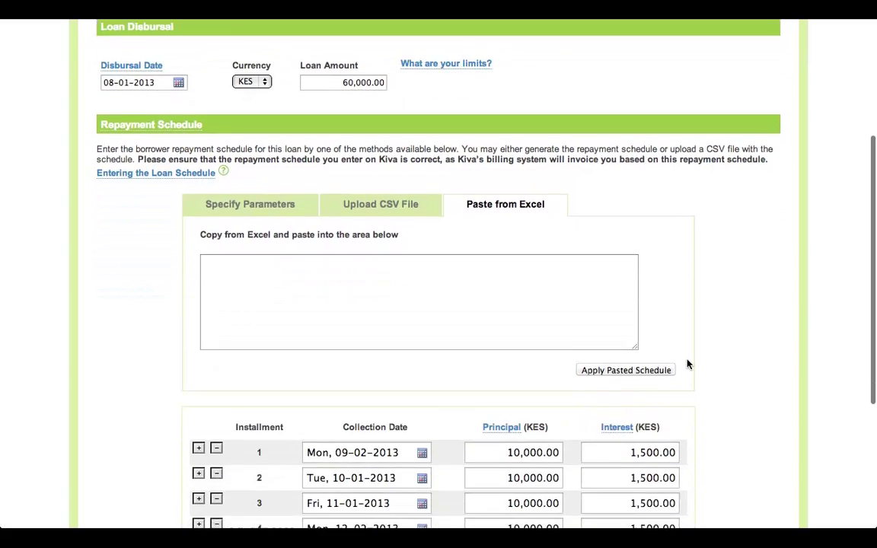
scroll(688, 364, down, 1)
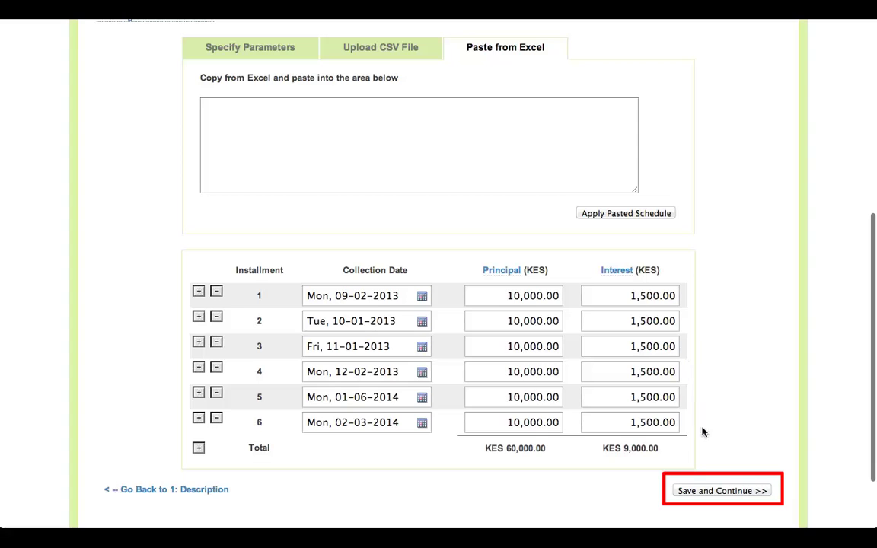
Save the loan terms and keep the existing photo to reach Loan Management
click(708, 494)
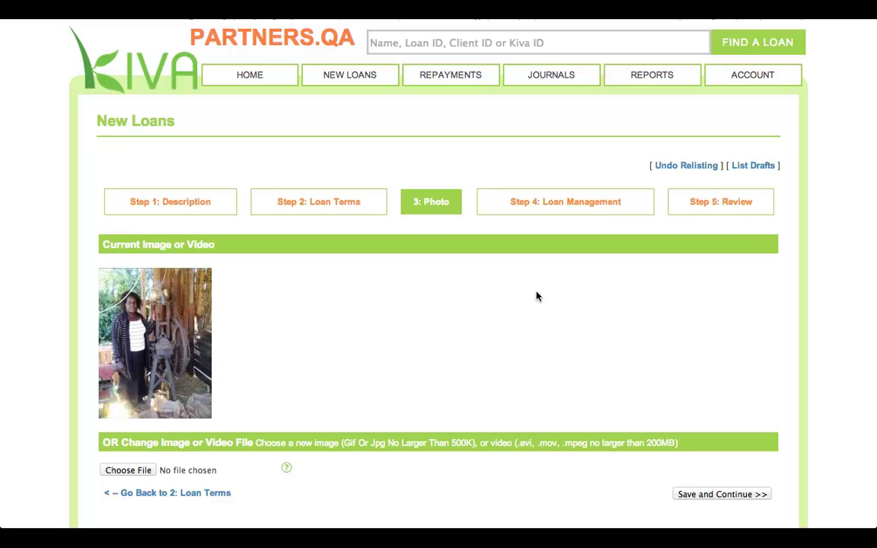
click(706, 496)
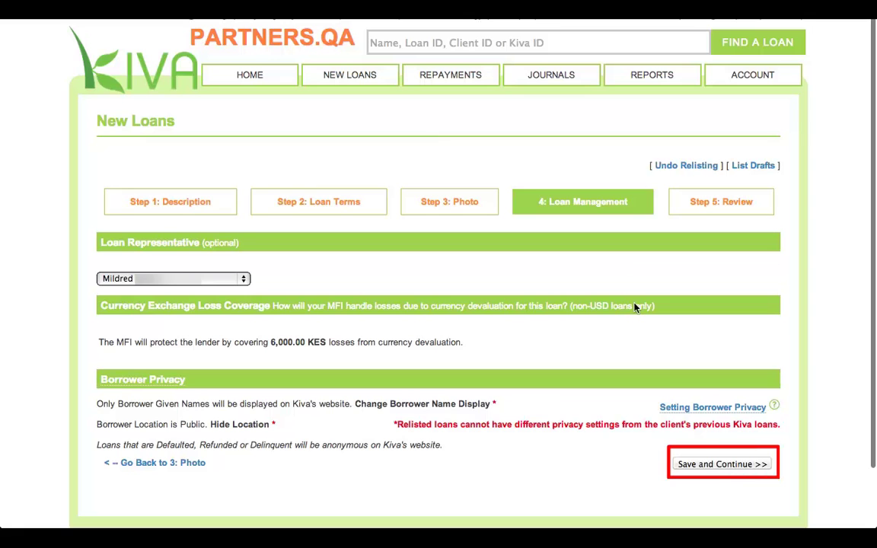
click(710, 468)
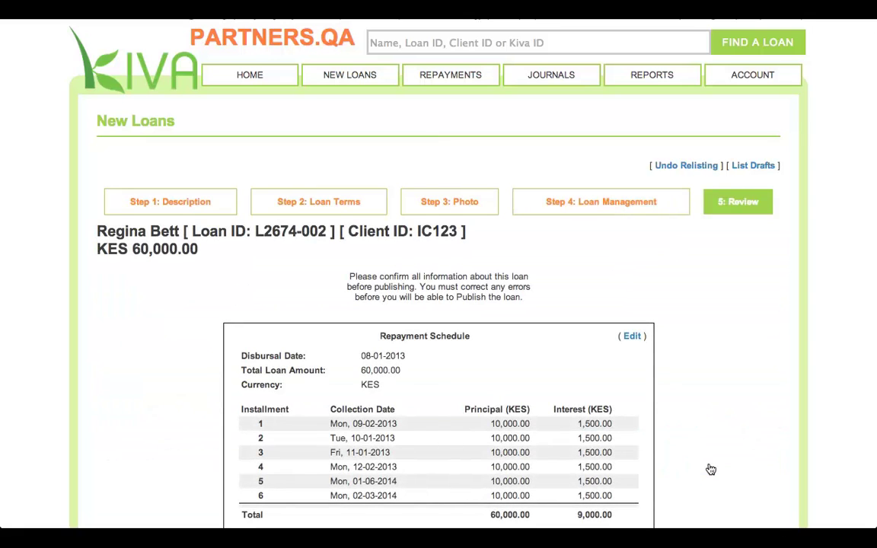
scroll(710, 469, down, 3)
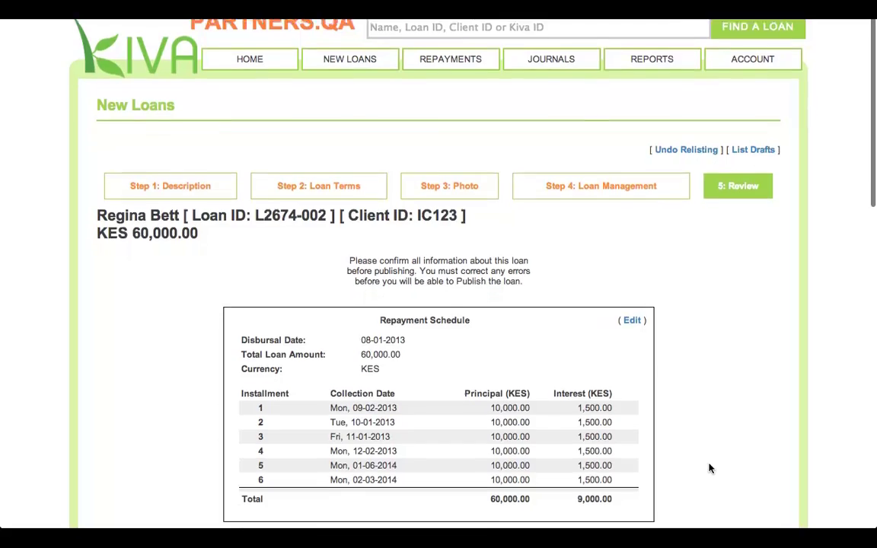
scroll(710, 469, down, 2)
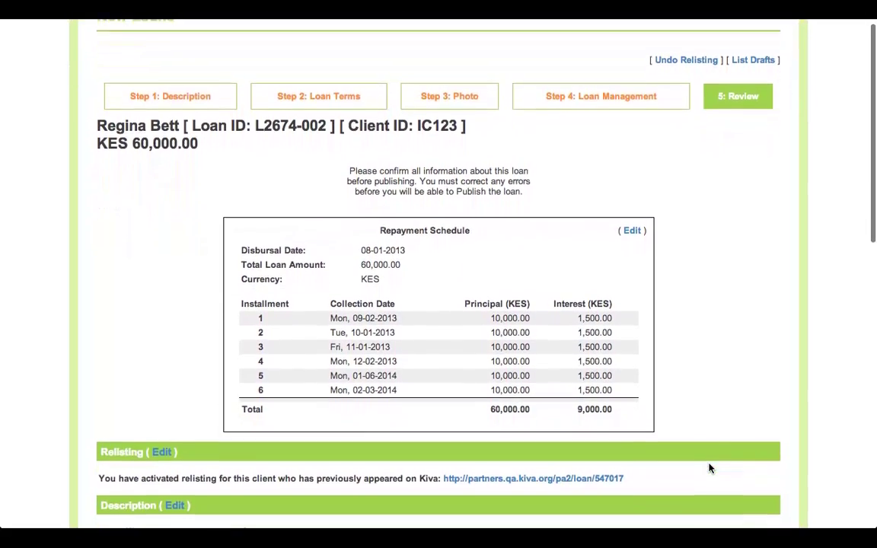
scroll(709, 468, down, 10)
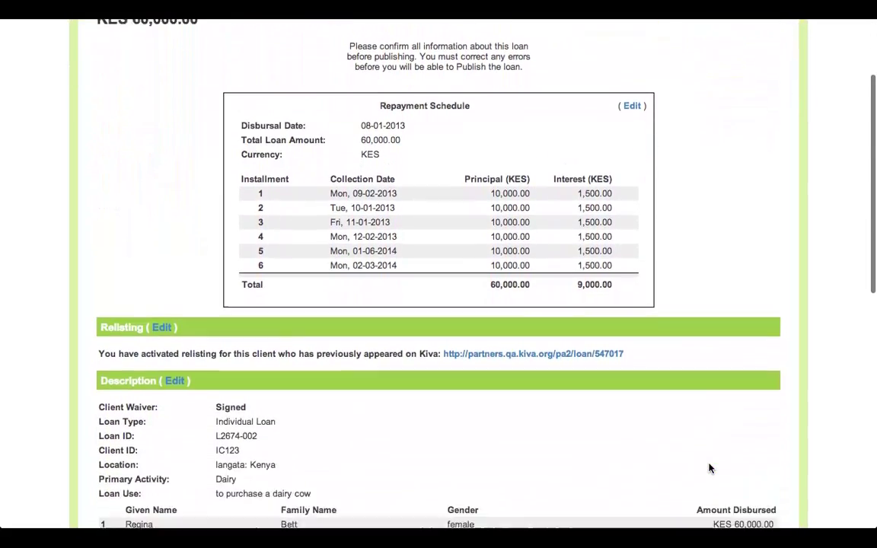
scroll(708, 468, down, 5)
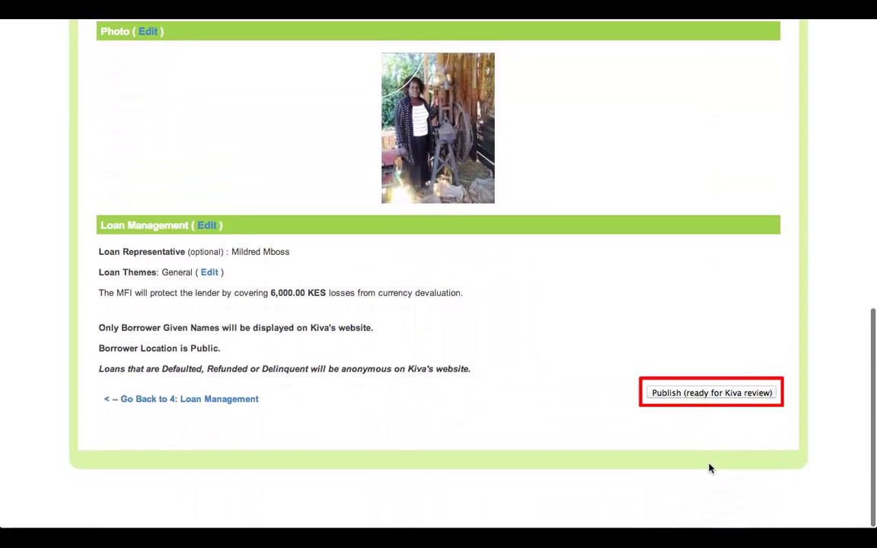
click(714, 393)
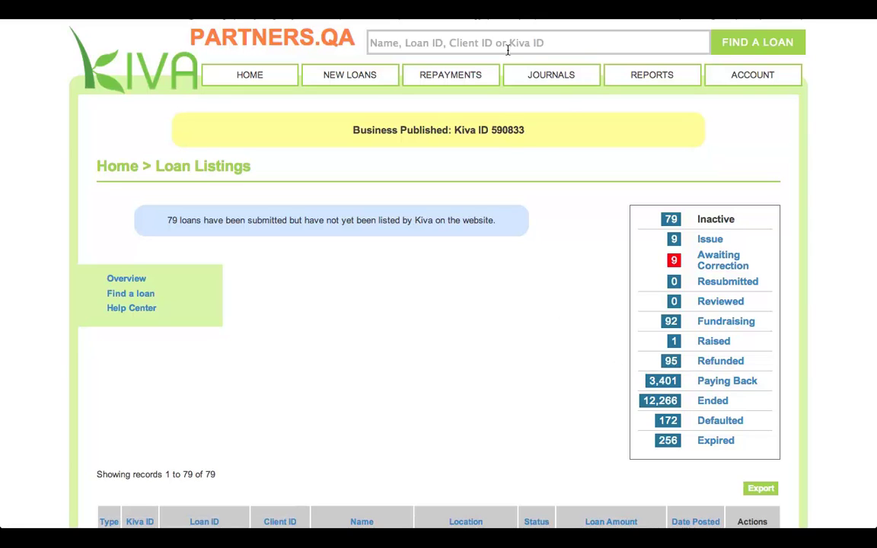
click(508, 50)
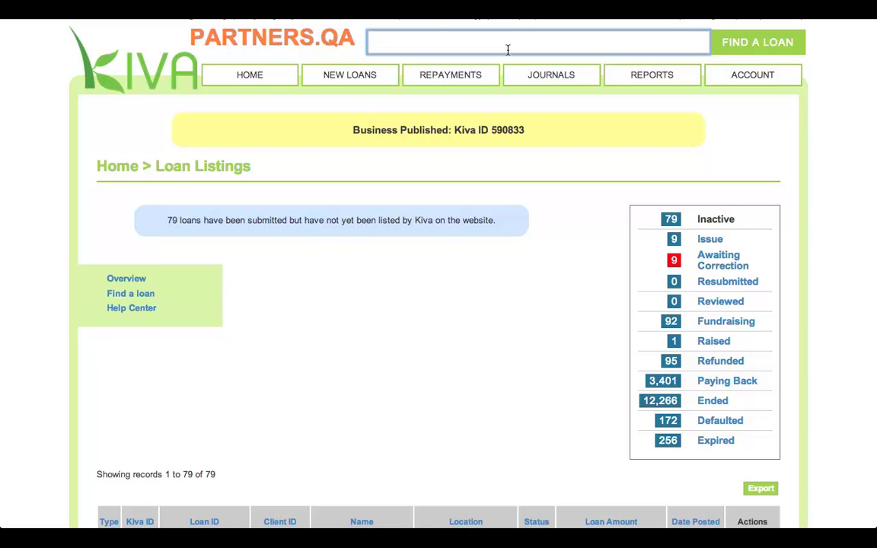
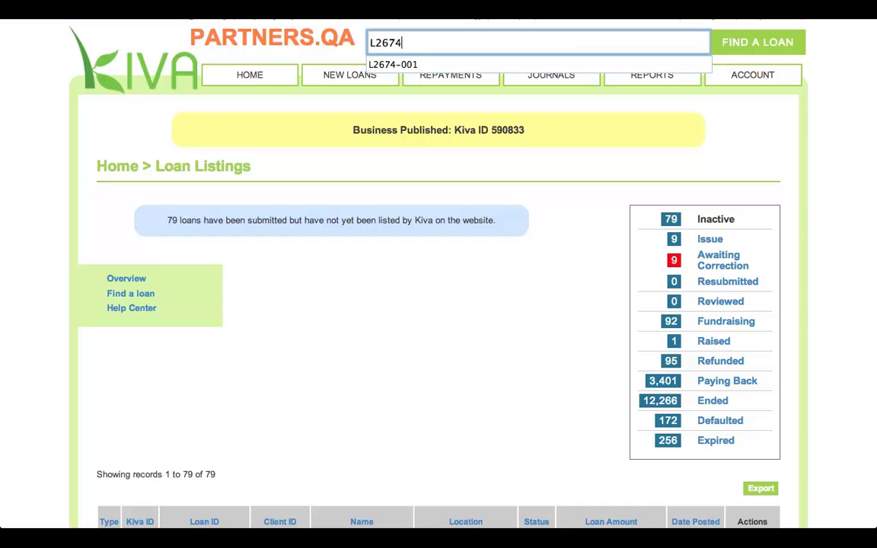
key(Return)
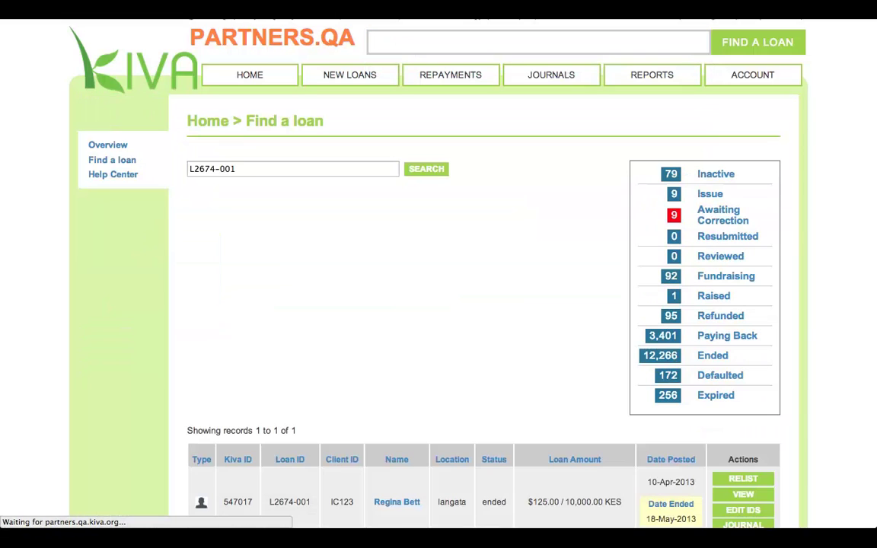
scroll(607, 235, down, 3)
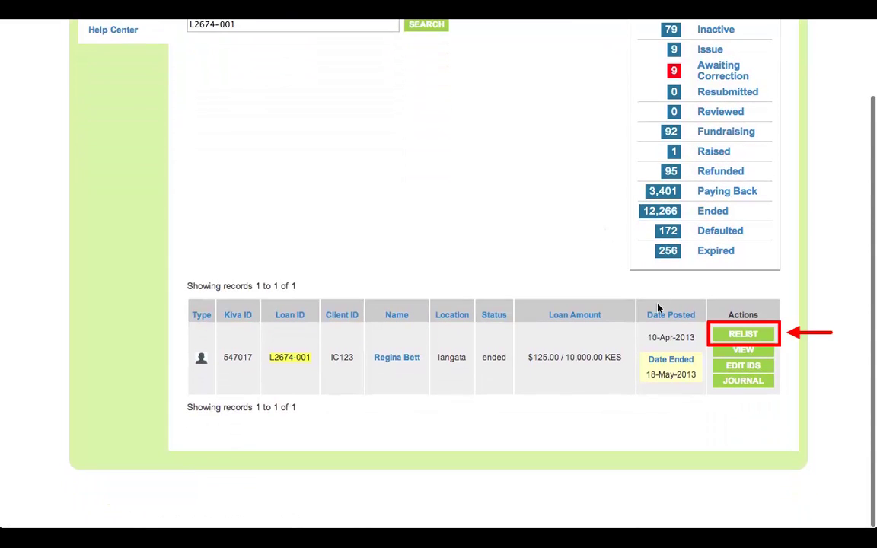
click(738, 336)
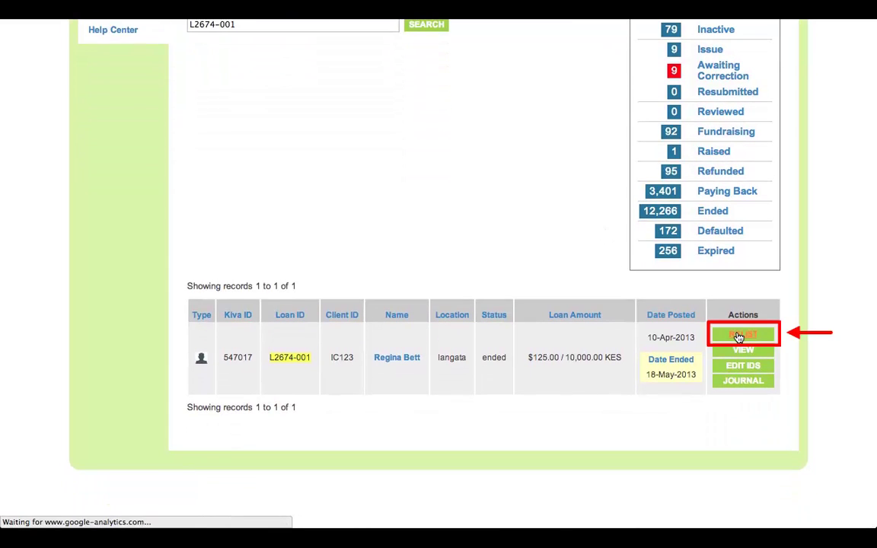